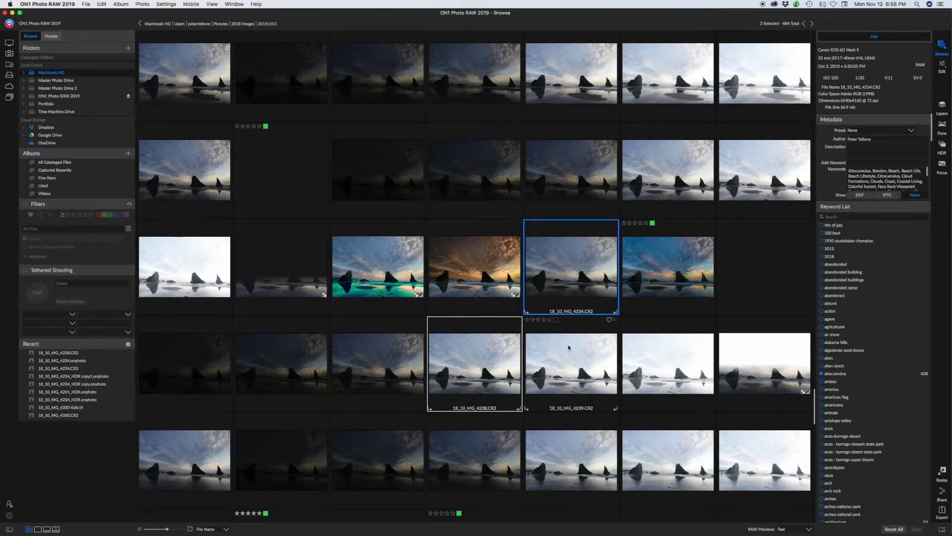
Select the exposures 18_10_MG_4234.CR2 and 18_10_MG_4238.CR2 in the 20181005 folder.
left_click(556, 269)
Open the two selected exposures as layers in a single new photo.
right_click(556, 269)
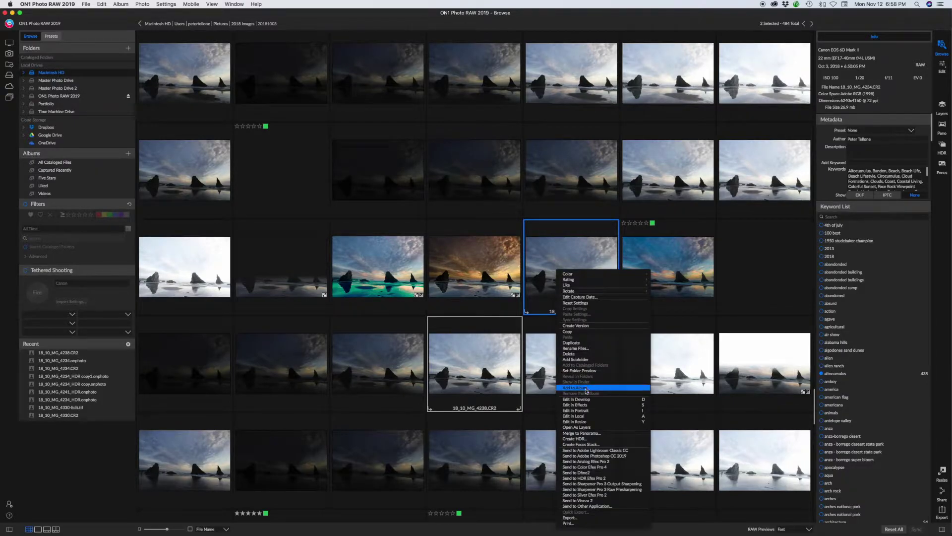
left_click(591, 428)
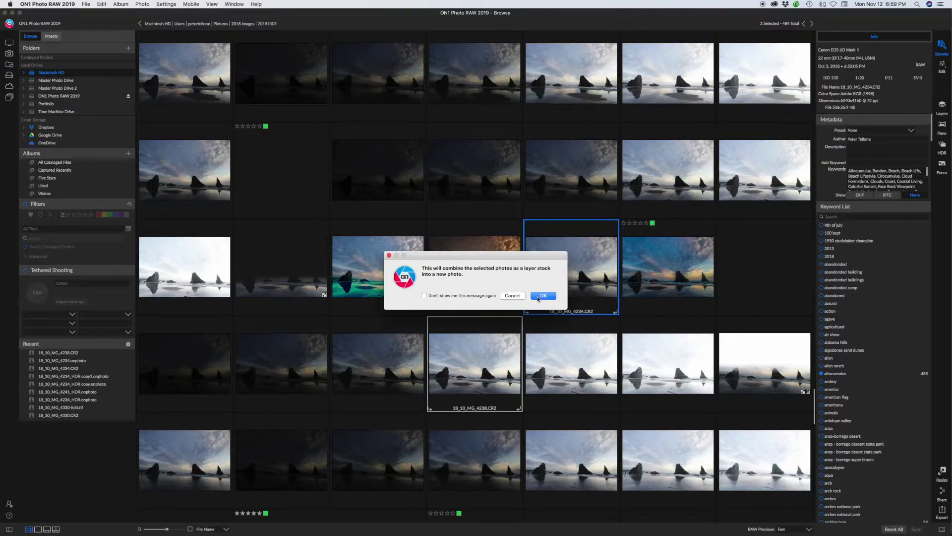
left_click(543, 296)
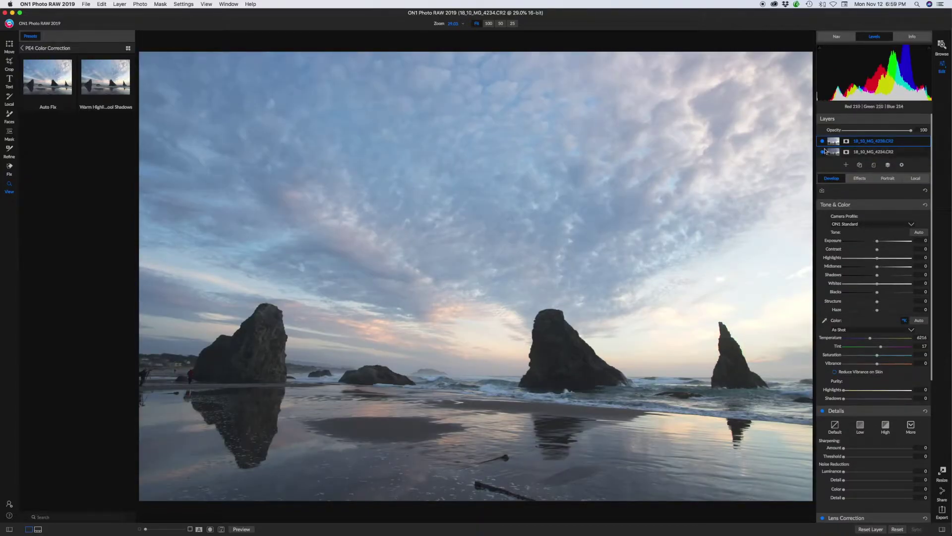
Move the 4234 layer above 4238, toggling top-layer visibility to compare exposures.
left_click(823, 142)
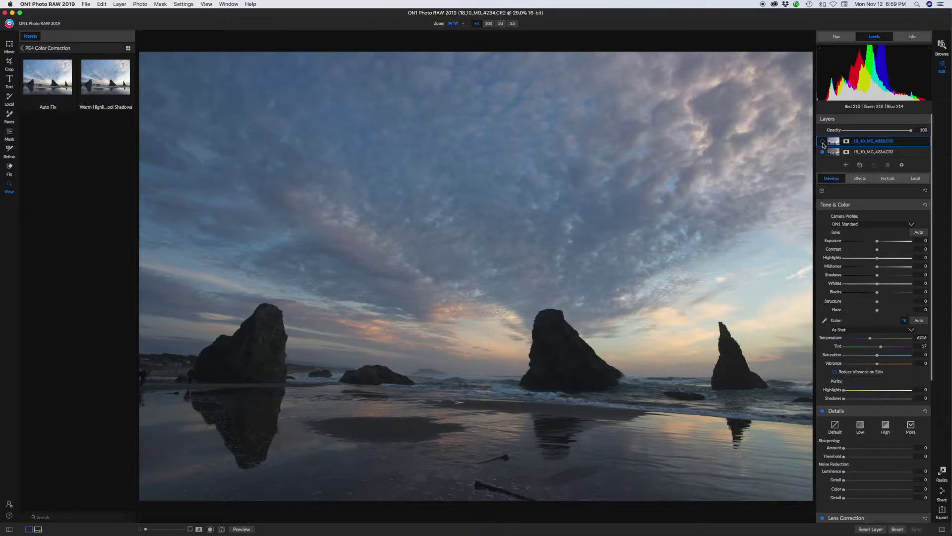
left_click(822, 141)
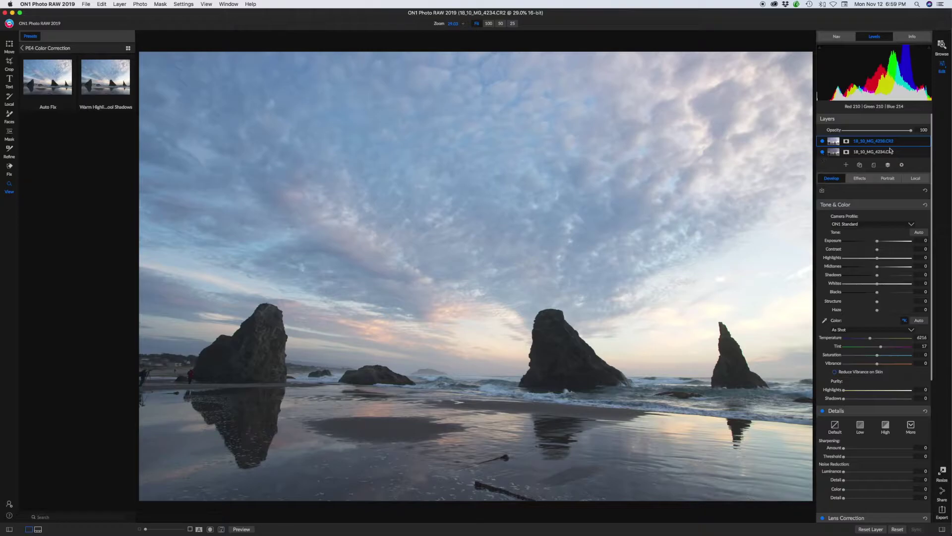
left_click_drag(891, 151, 881, 142)
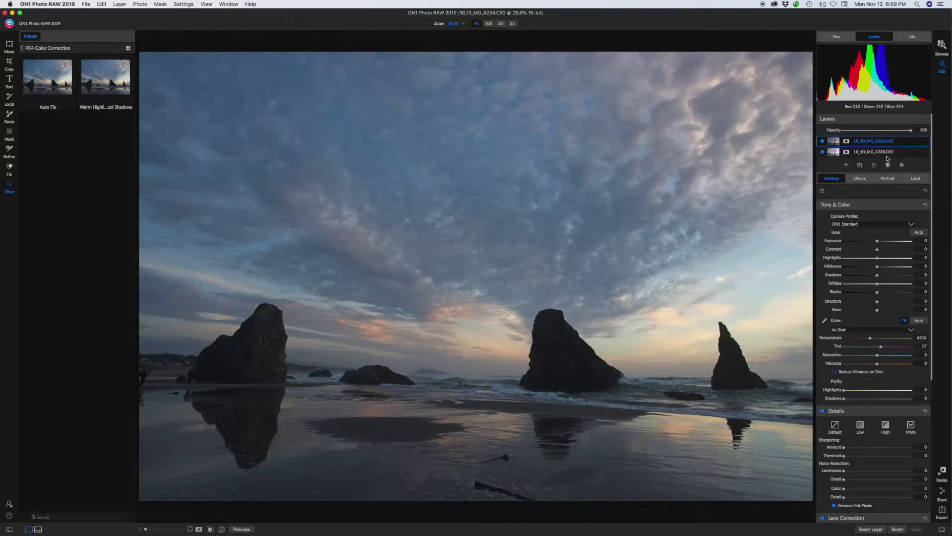
left_click(823, 142)
left_click(823, 142)
left_click(823, 142)
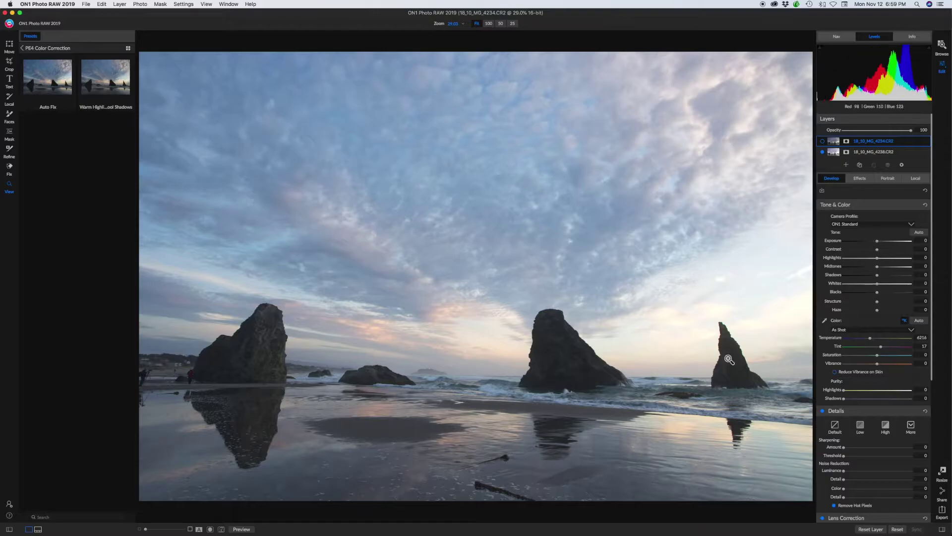
left_click(823, 141)
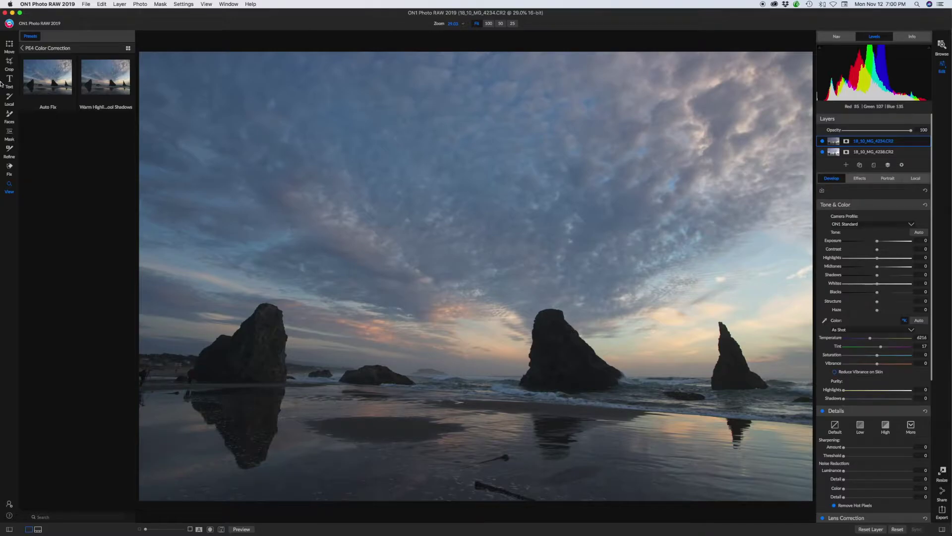
Activate the Masking Bug tool with its Gradient shape and Linear Top preset.
left_click(9, 132)
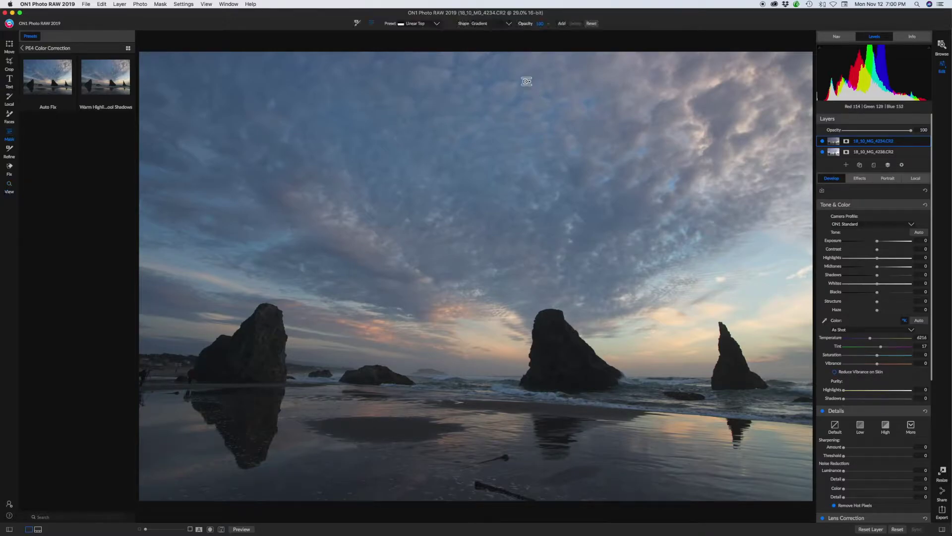
Draw a Linear Bottom gradient mask on the top layer, centred on the horizon.
left_click_drag(476, 52, 477, 378)
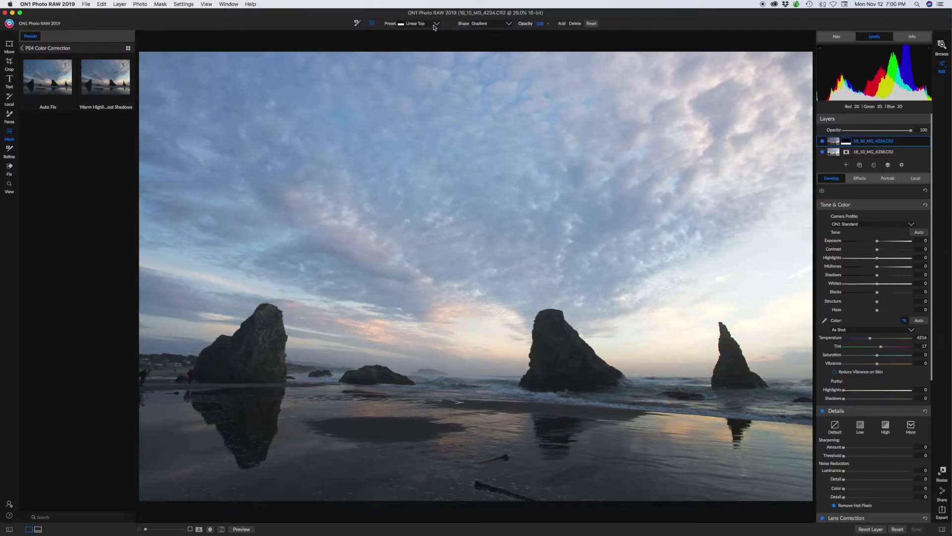
left_click(437, 24)
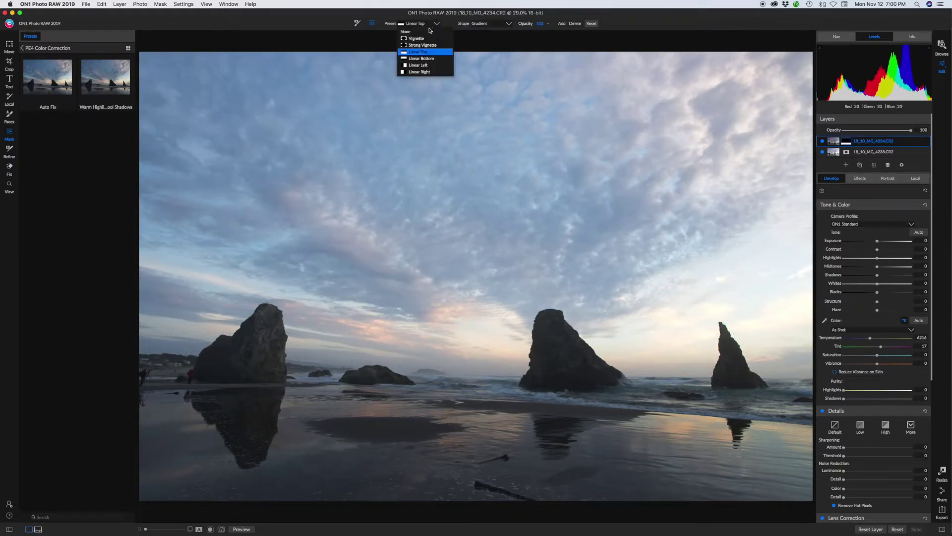
left_click(421, 58)
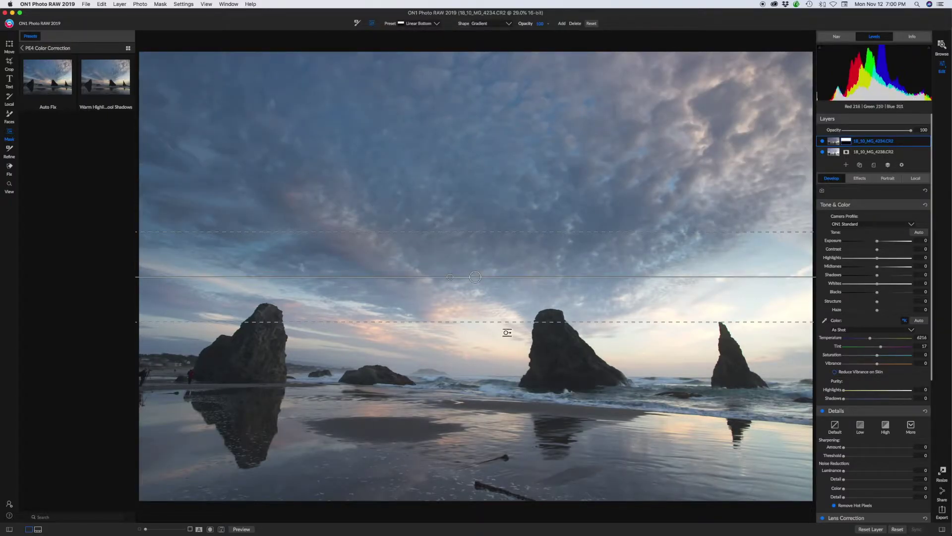
left_click_drag(479, 278, 478, 380)
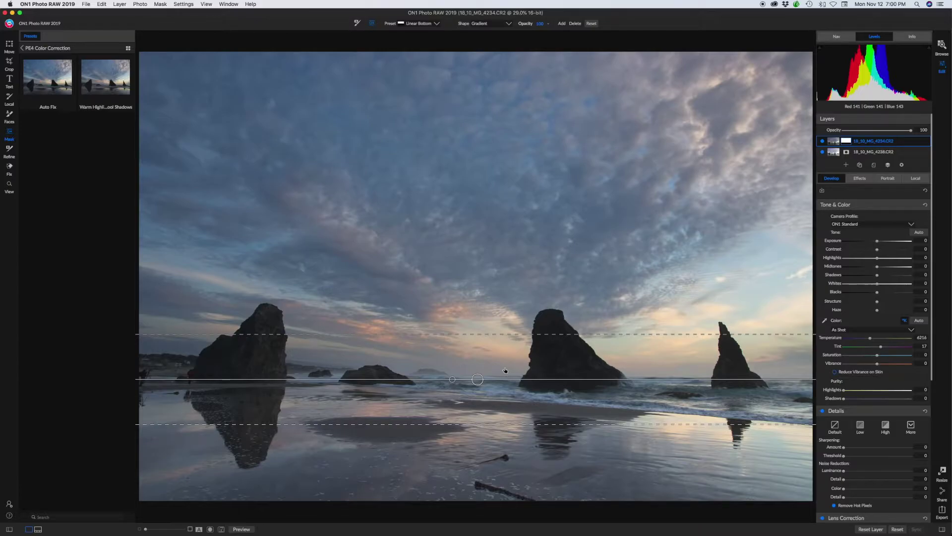
Finish the mask and toggle the top layer to compare the blend.
left_click(10, 186)
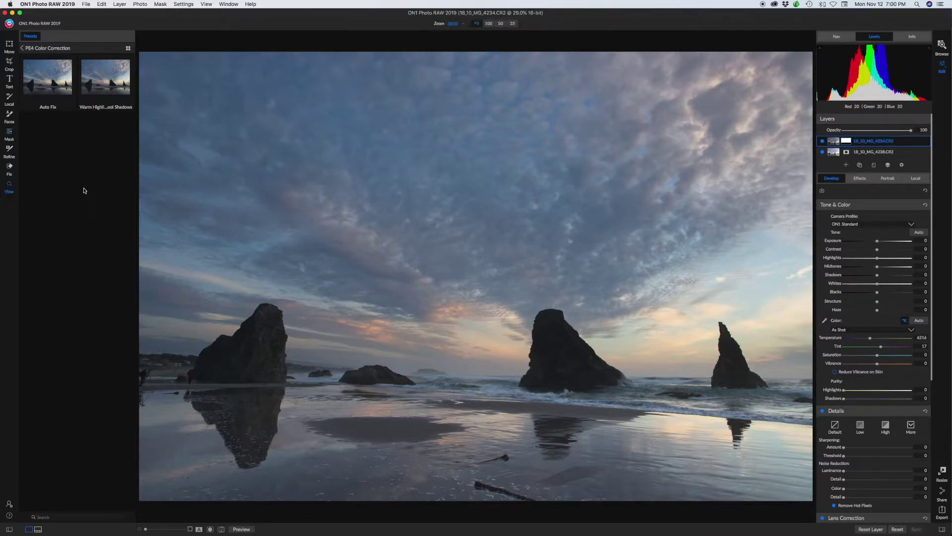
left_click(823, 141)
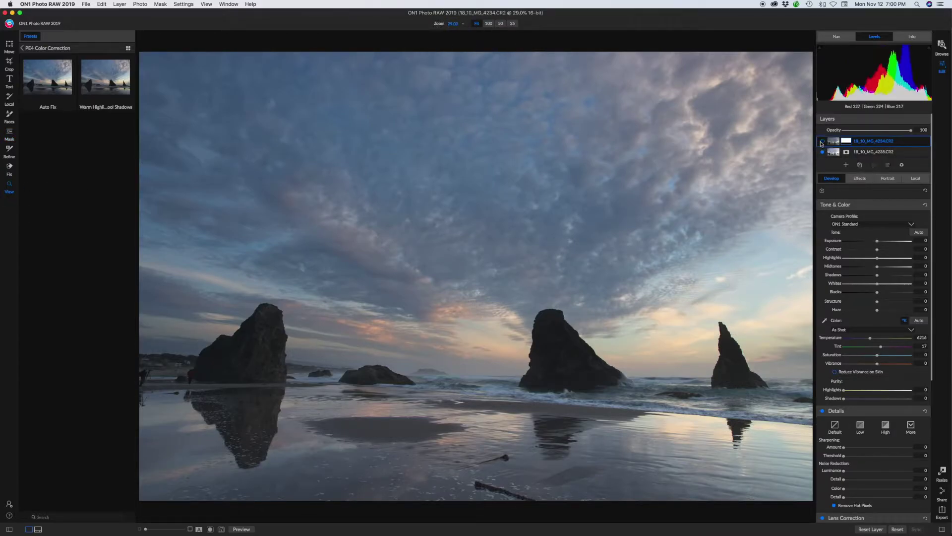
left_click(823, 141)
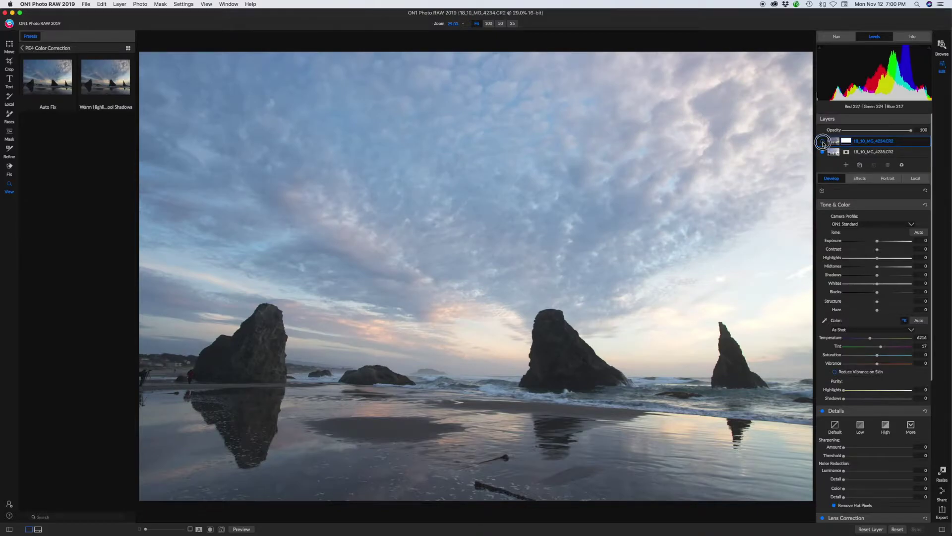
left_click(823, 142)
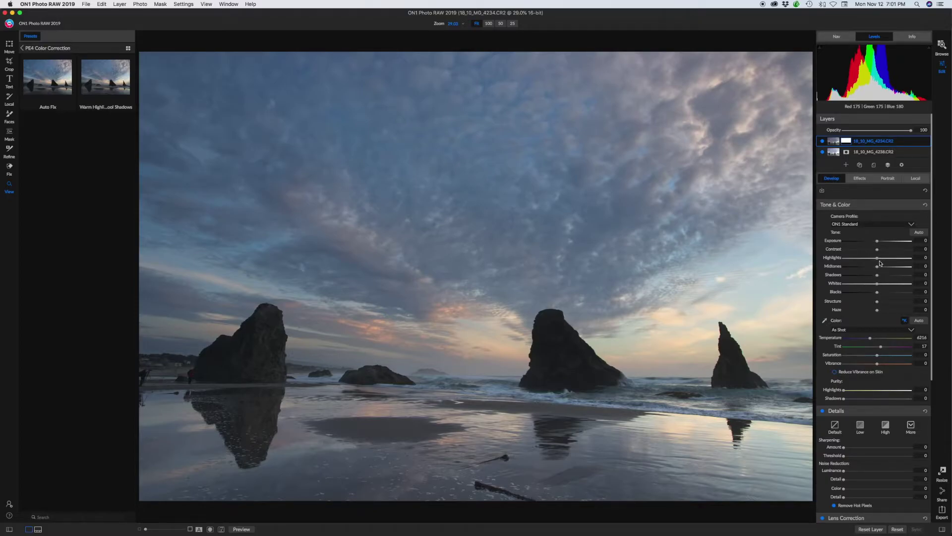
Set the top layer's Highlights to -100, Blacks to -26 and Vibrance to 31.
left_click_drag(879, 259, 831, 261)
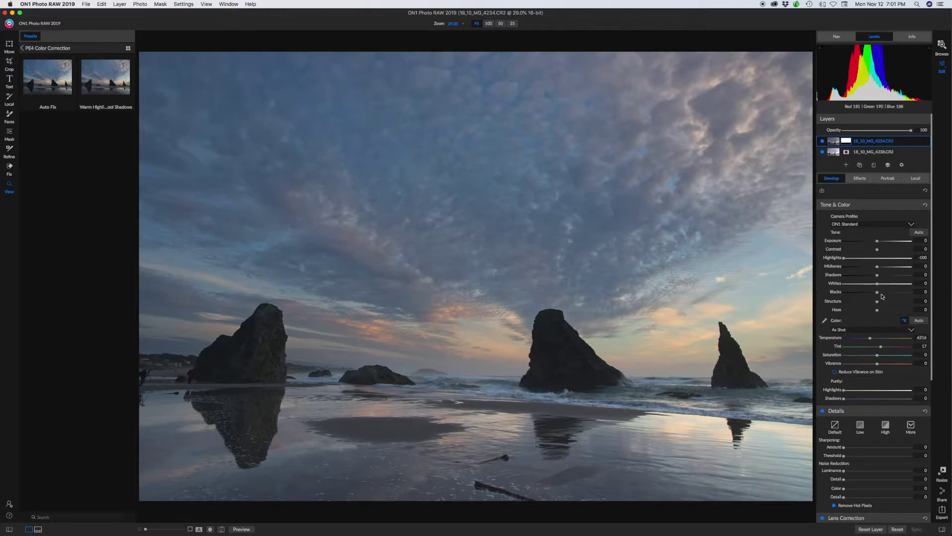
left_click_drag(877, 292, 868, 294)
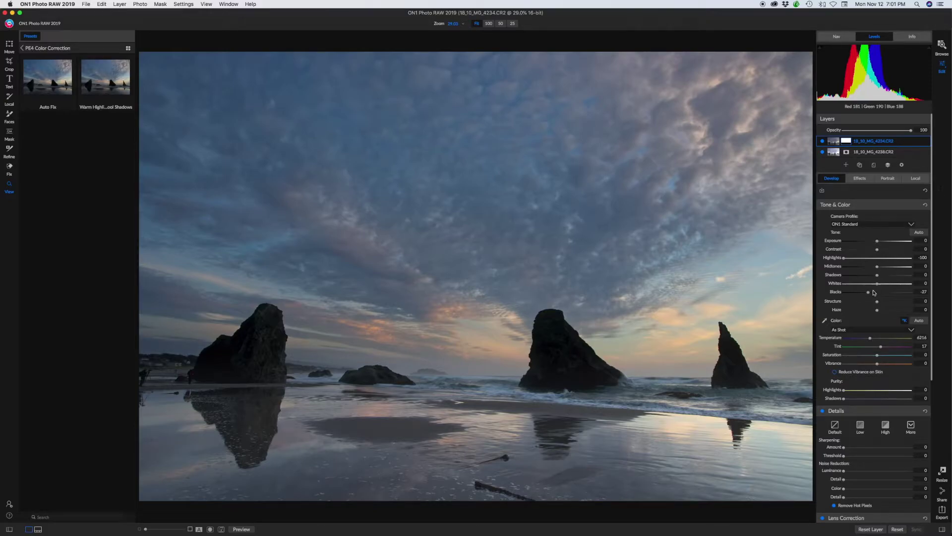
left_click_drag(868, 292, 869, 293)
left_click_drag(877, 363, 888, 366)
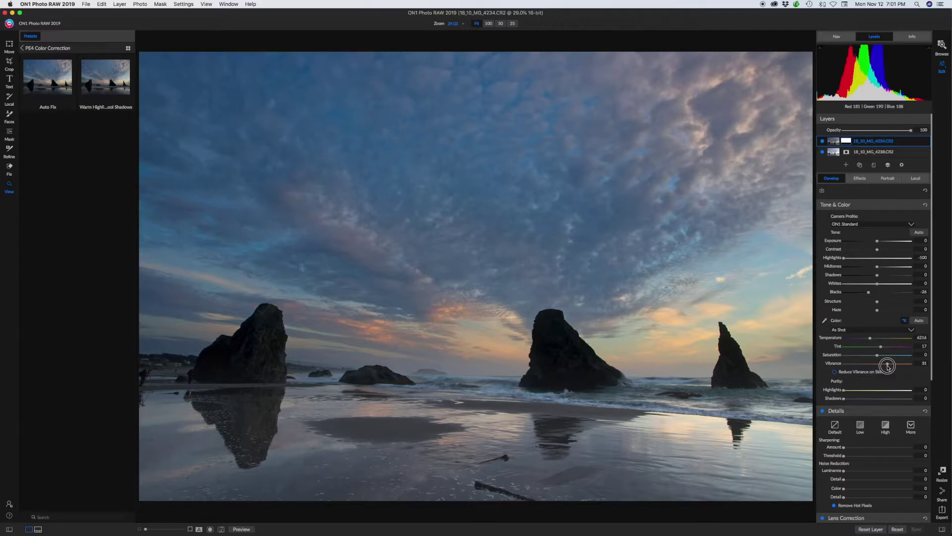
left_click_drag(887, 366, 887, 366)
Paint a -0.35 exposure local adjustment over the bright right sky, then select the 4238 layer.
left_click(917, 179)
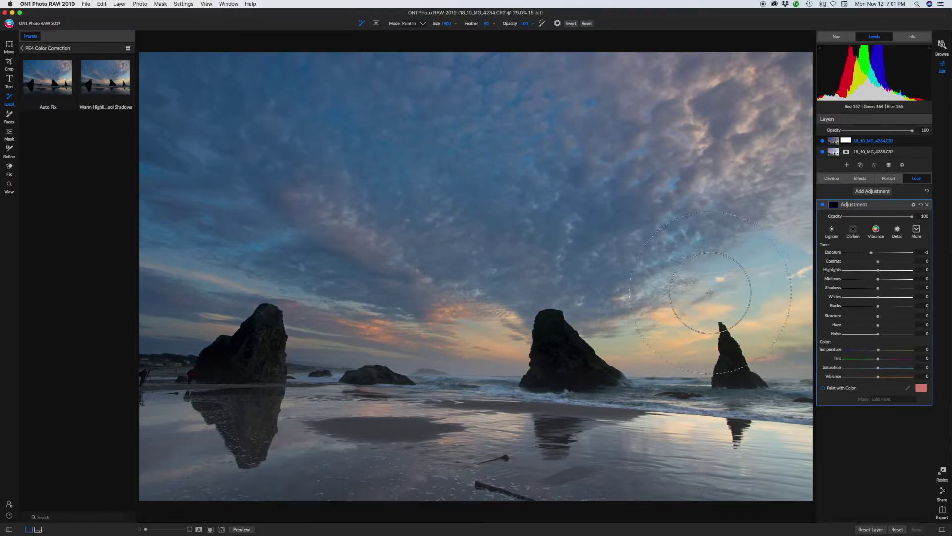
mouse_move(710, 292)
left_mouse_down()
mouse_move(798, 202)
mouse_move(798, 252)
mouse_move(757, 240)
mouse_move(675, 268)
mouse_move(705, 258)
left_mouse_up()
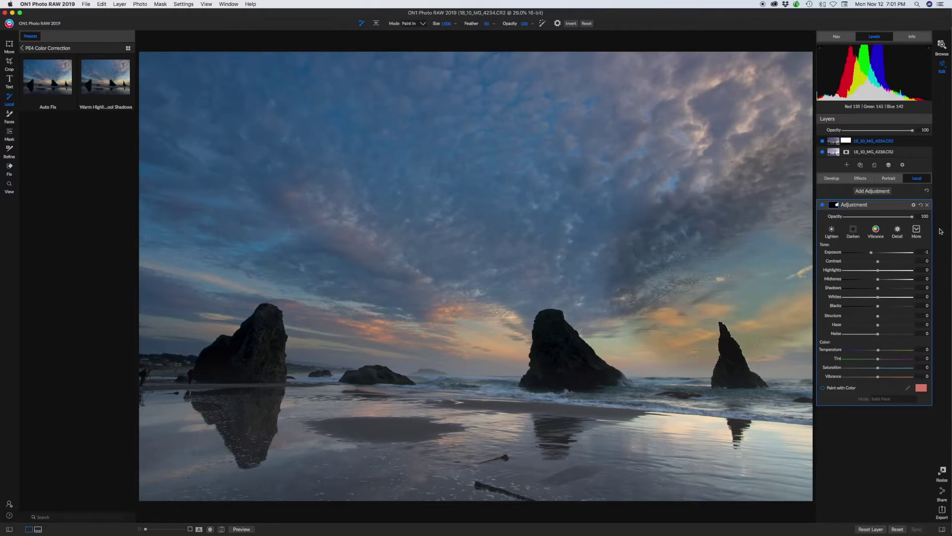
left_click_drag(871, 252, 876, 253)
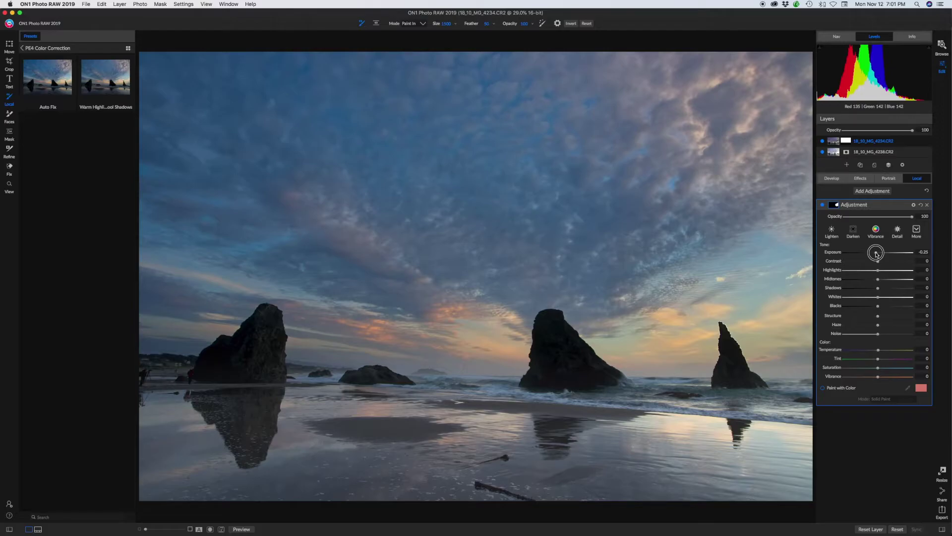
left_click_drag(876, 254, 875, 253)
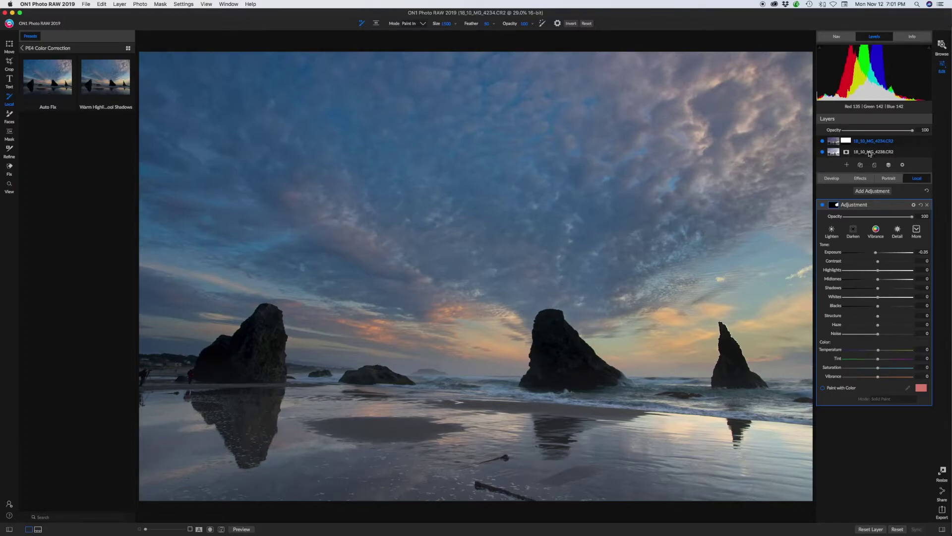
left_click(870, 154)
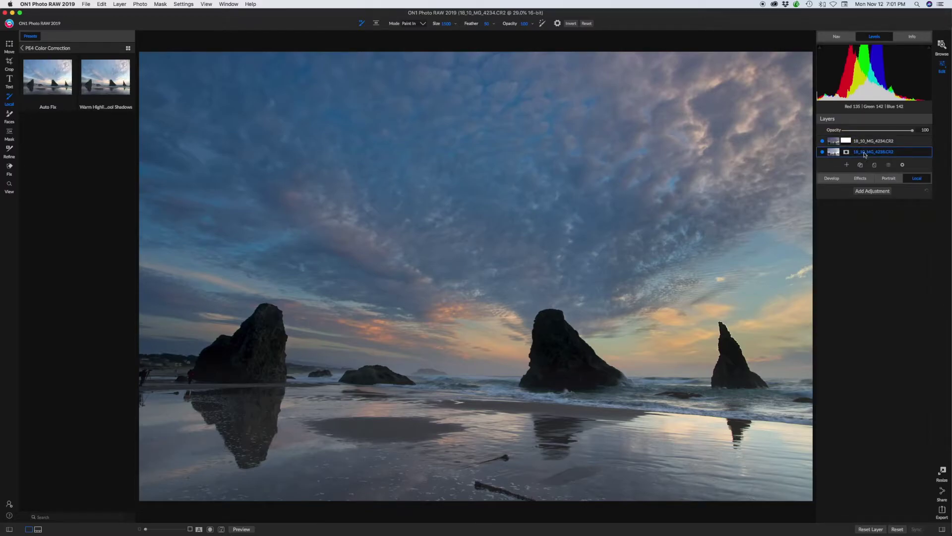
Lower the 4238 layer's Exposure to -0.5 and raise its Structure to 15.
left_click(833, 179)
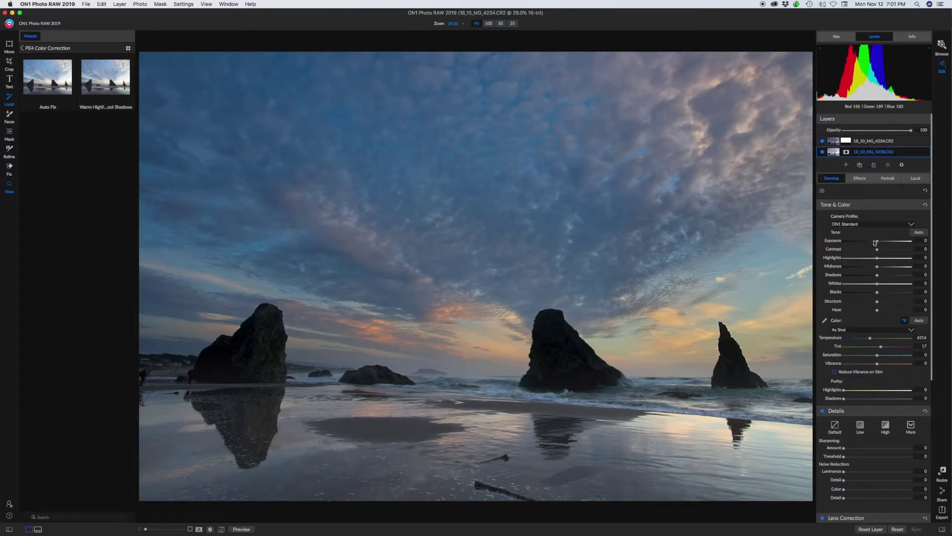
left_click_drag(877, 242, 863, 262)
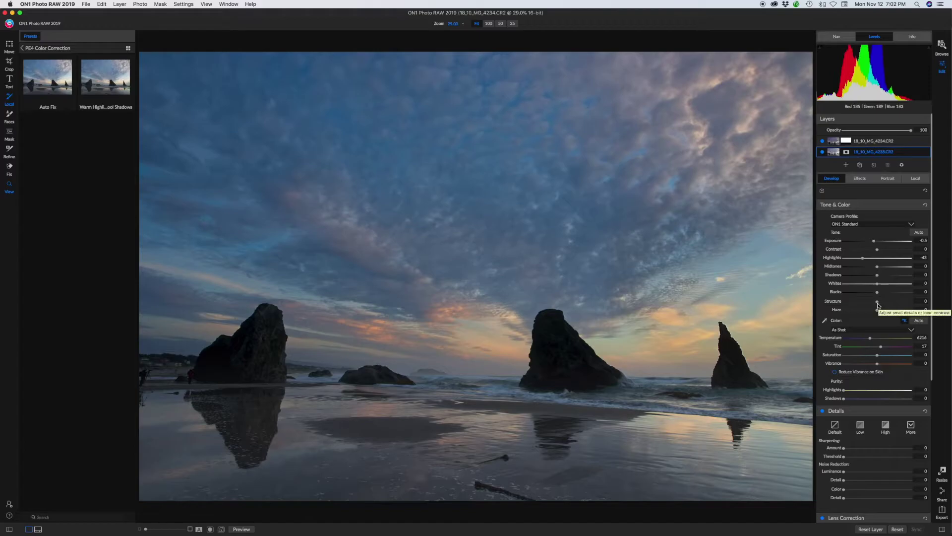
left_click_drag(877, 301, 883, 306)
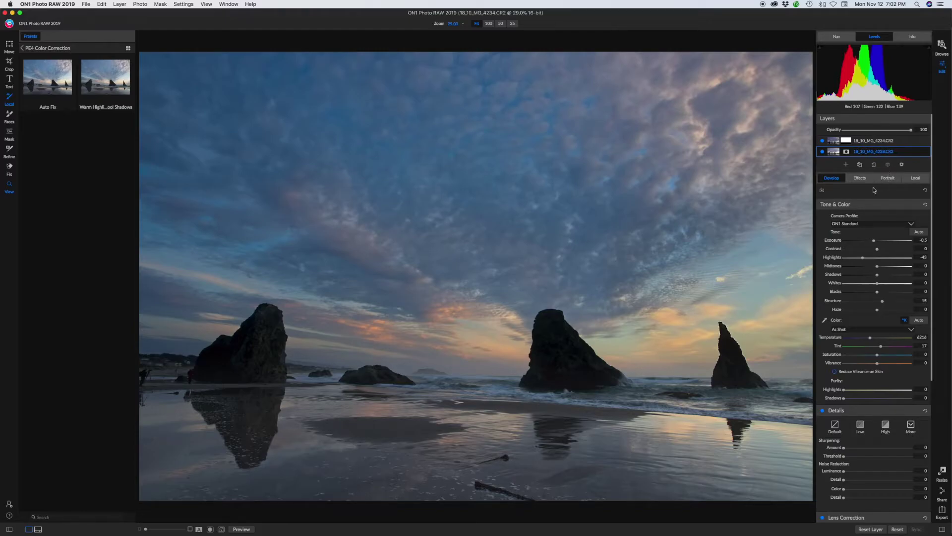
left_click(861, 178)
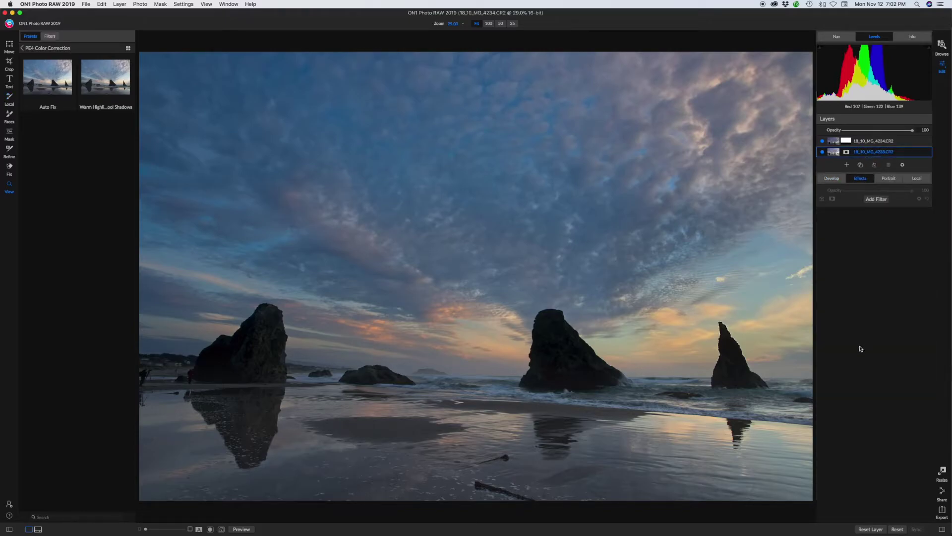
Add a Cross Process filter (Blue, Amount 100) to the 4238 layer.
left_click(873, 295)
left_click(873, 295)
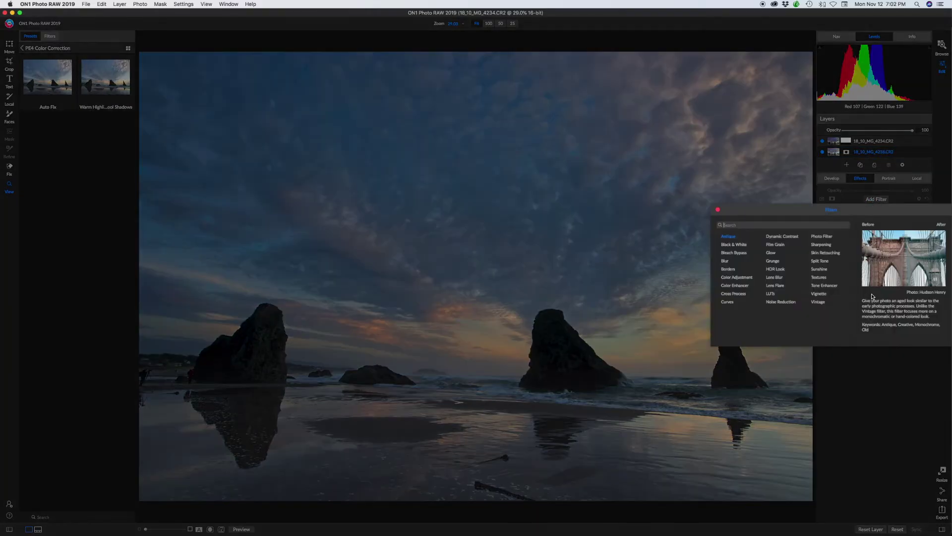
left_click(734, 294)
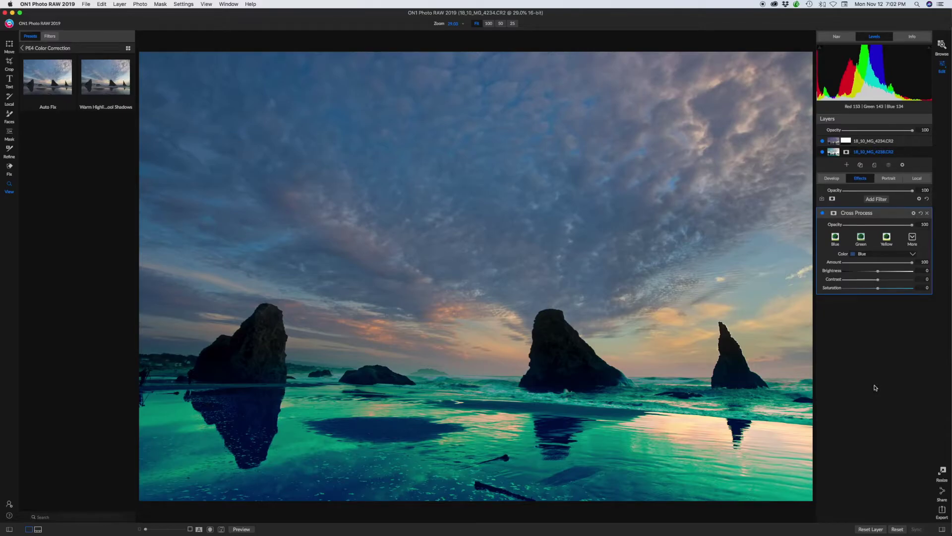
left_click(833, 179)
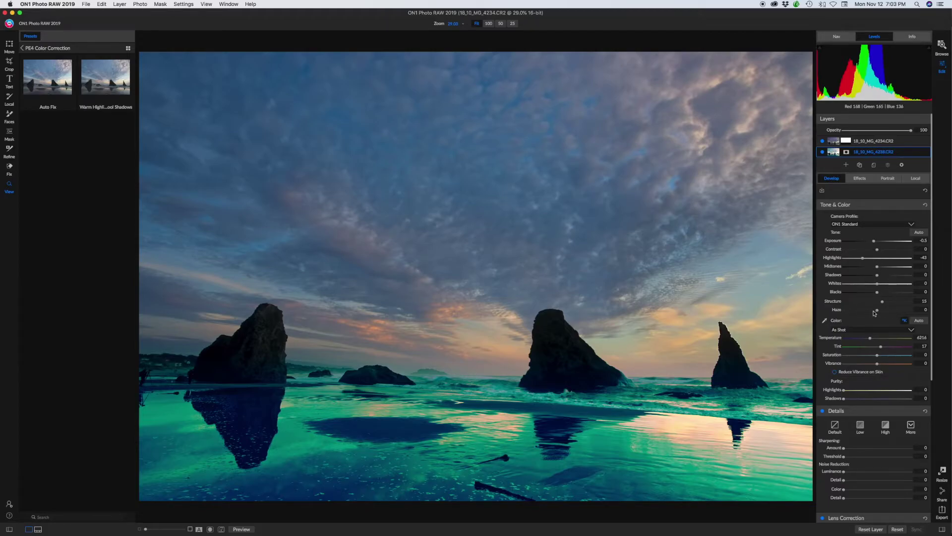
Lower the 4238 layer's Shadows to -9 to darken the water.
left_click(871, 277)
left_click_drag(871, 277, 874, 277)
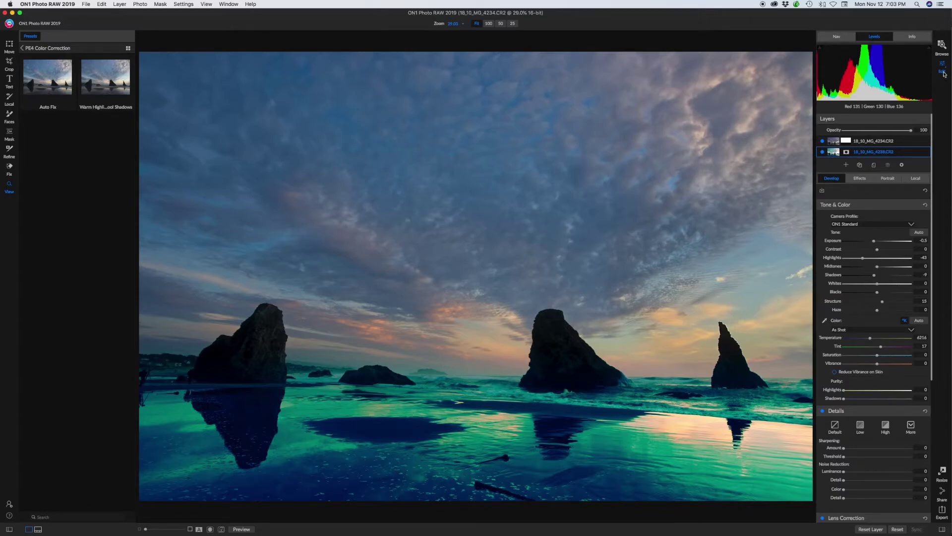
Return to the image browser and select the 18_10_MG_4234_HDR copy1.onphoto file.
left_click(942, 45)
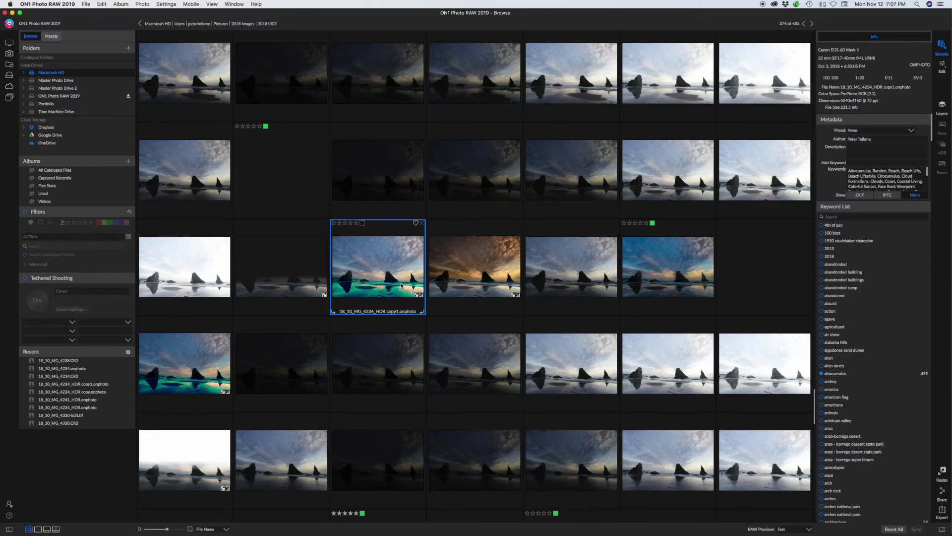
left_click(942, 67)
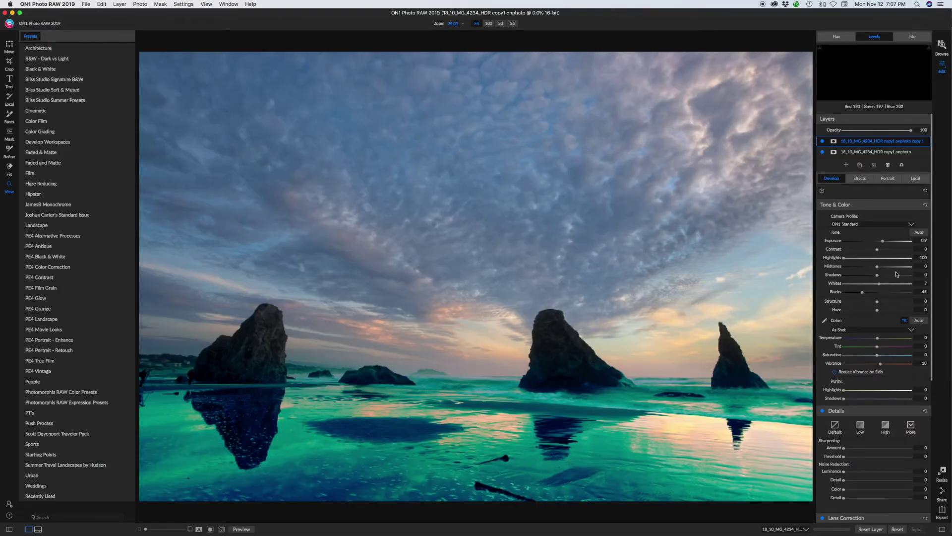
Open the layered HDR copy in Edit and raise the top layer's Exposure.
left_click(880, 243)
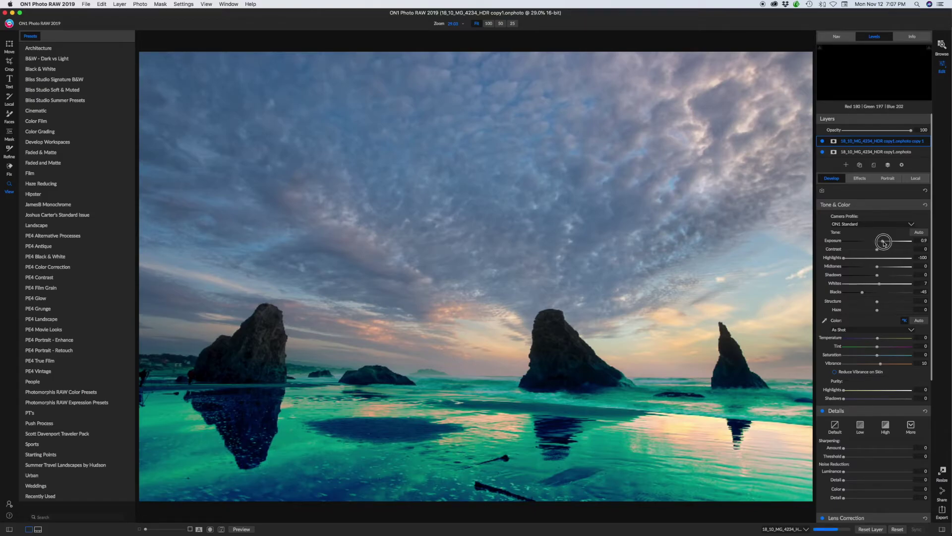
left_click(878, 227)
left_click_drag(878, 228, 884, 234)
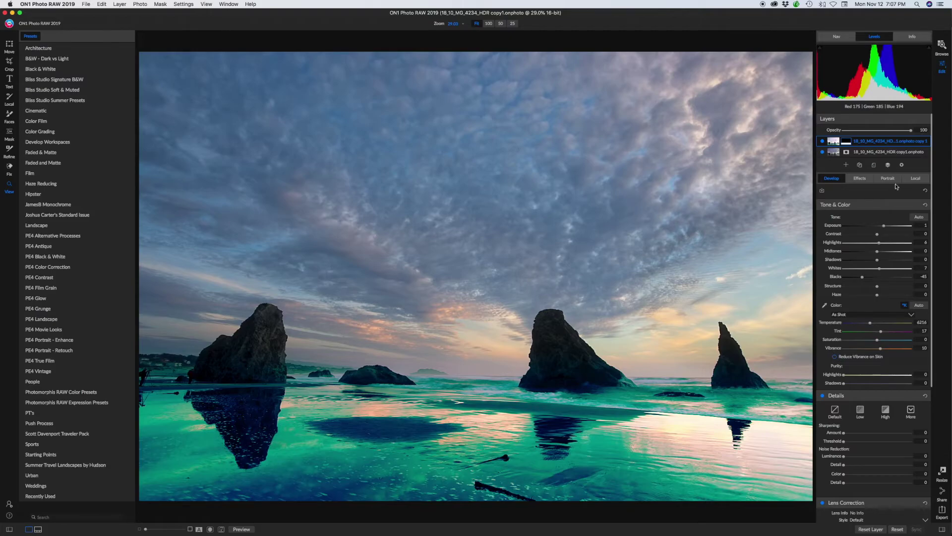
left_click(871, 141)
Disable the top layer's Cross Process and add a Motion Blur with Distance around 141.
left_click(861, 179)
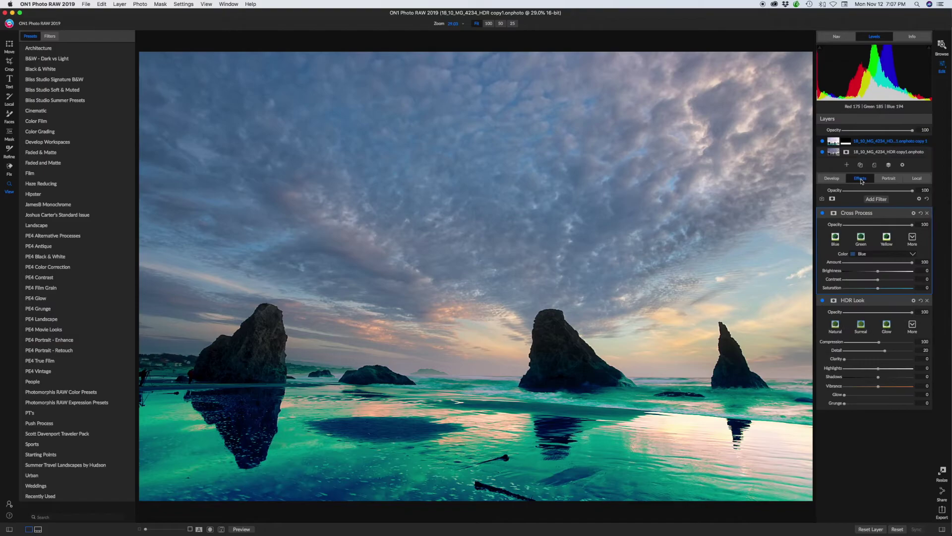
left_click(822, 213)
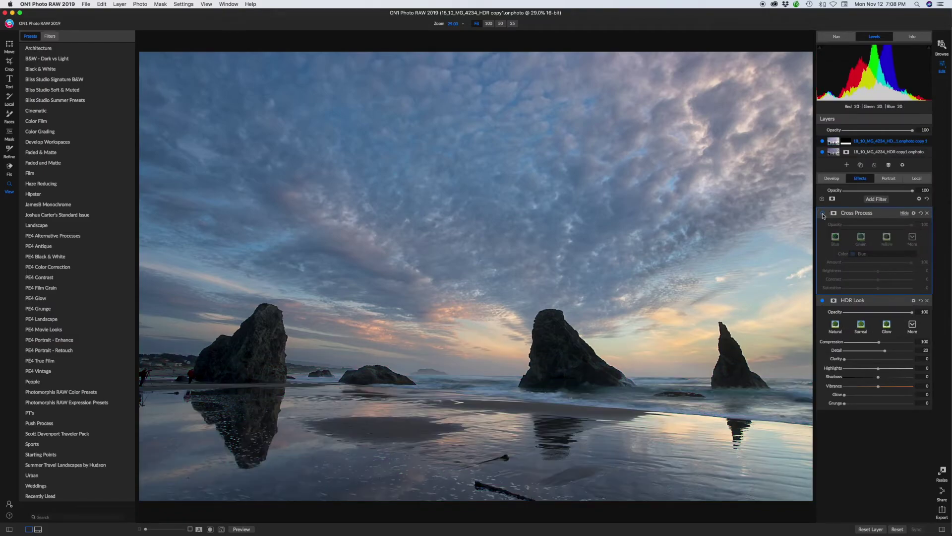
left_click(874, 199)
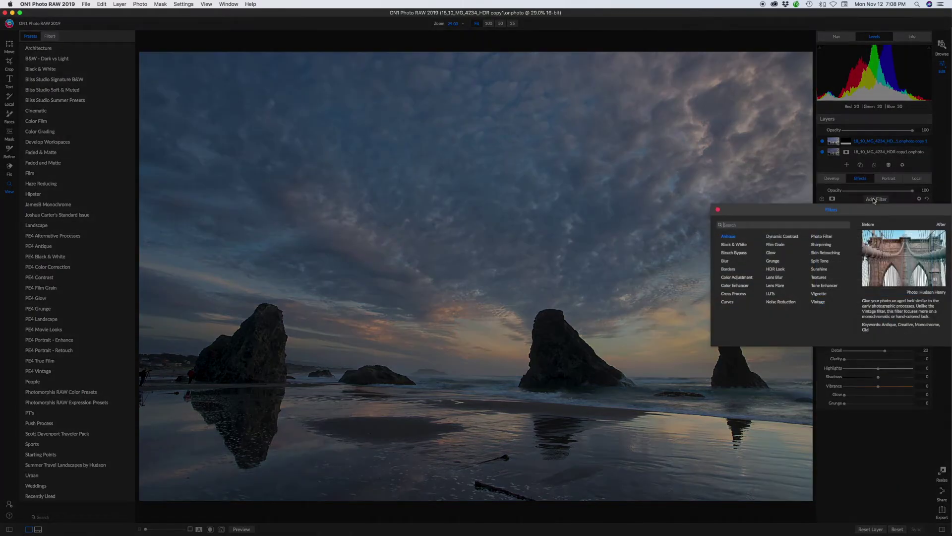
left_click(725, 261)
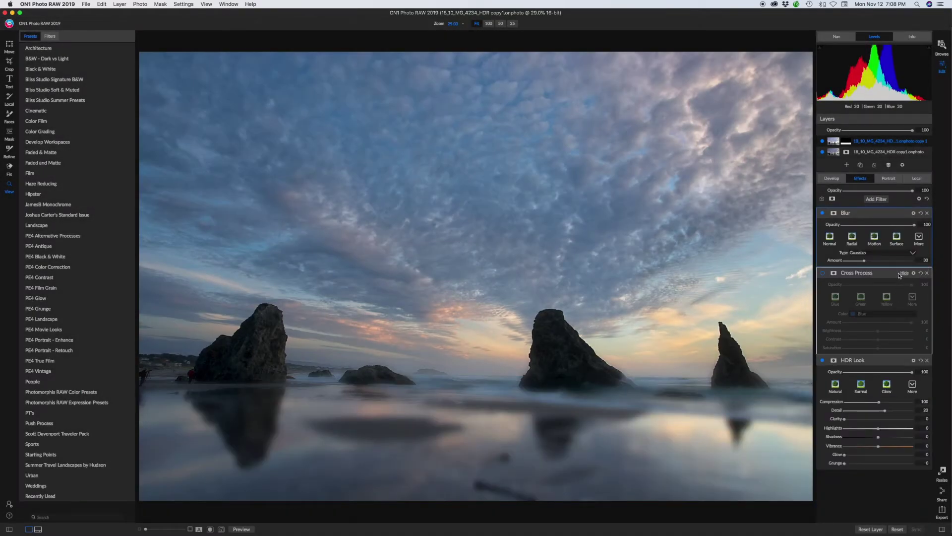
left_click(875, 238)
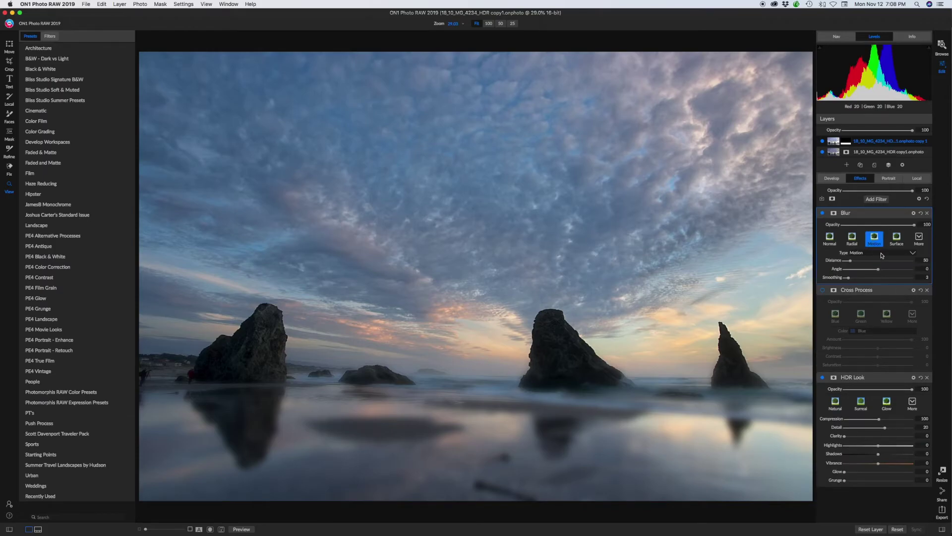
left_click_drag(855, 264, 863, 265)
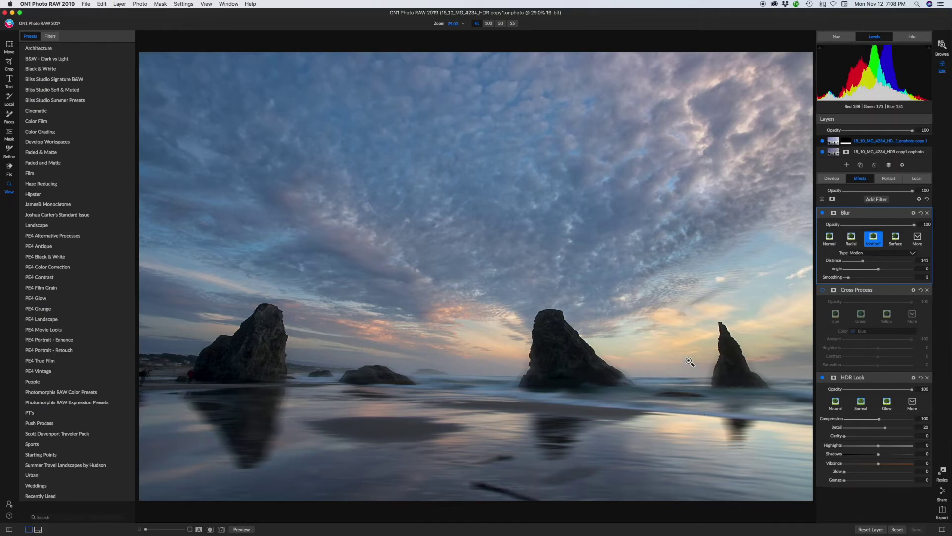
Lower the top layer's Exposure slightly and the lower layer's Exposure to -0.5.
left_click(832, 178)
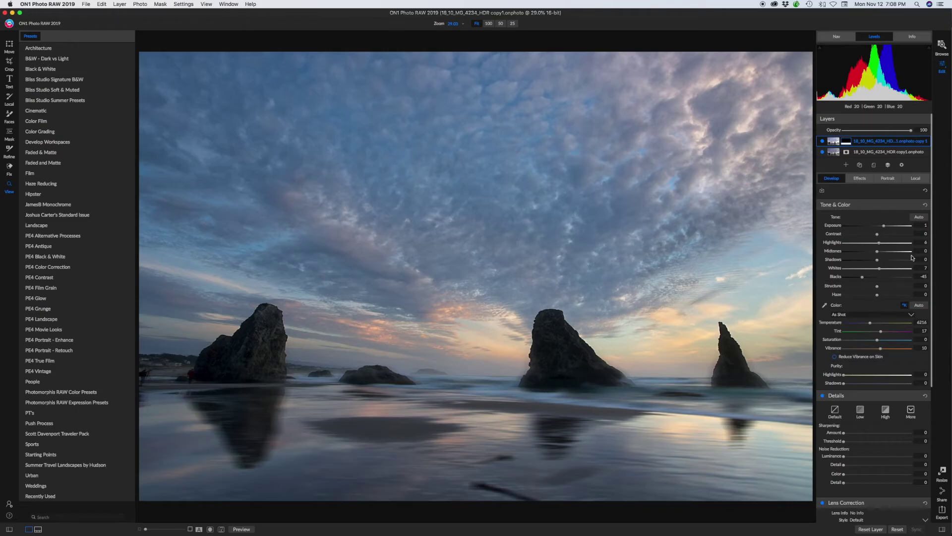
left_click_drag(884, 226, 883, 229)
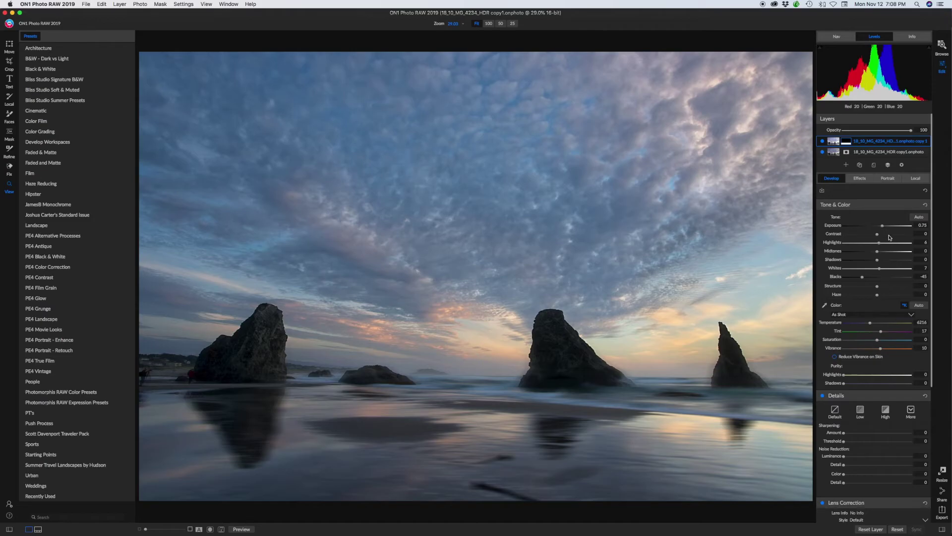
left_click(879, 152)
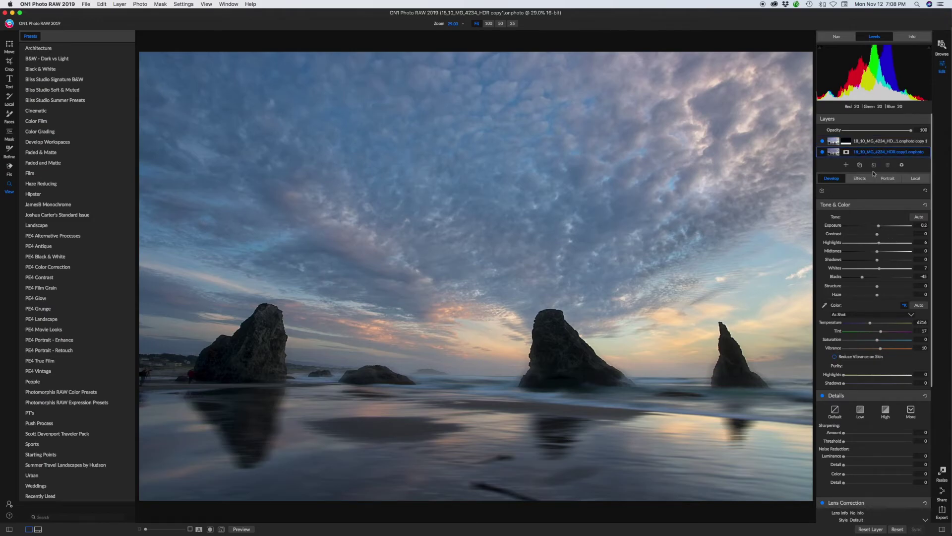
left_click_drag(879, 226, 874, 227)
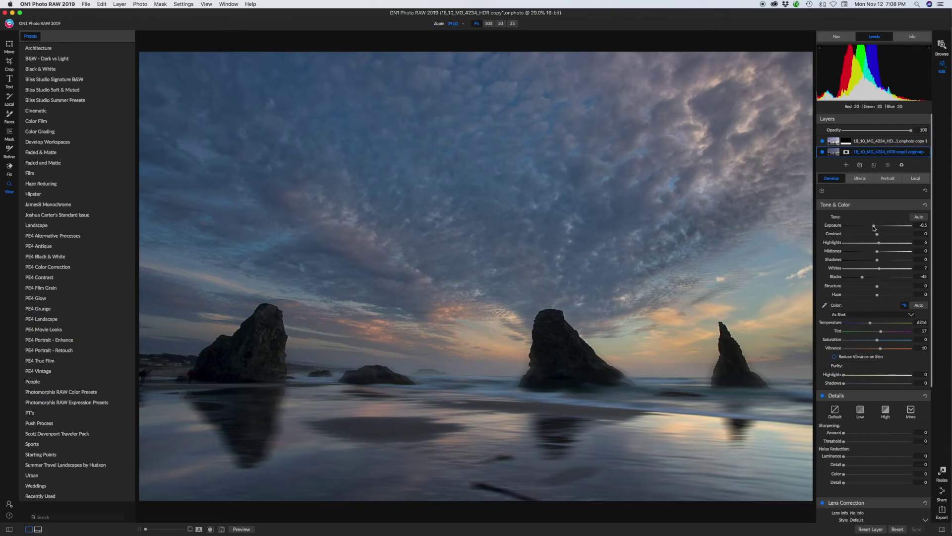
left_click(860, 179)
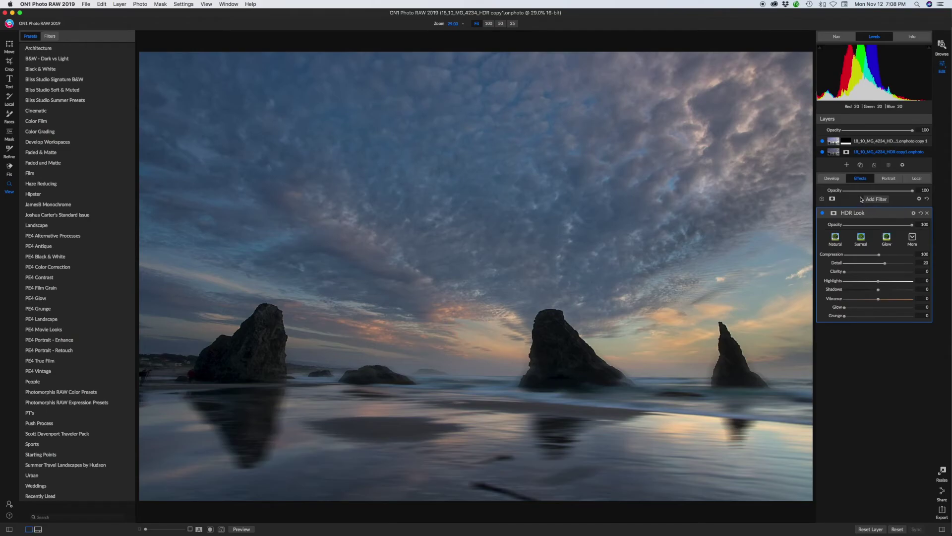
Add a mask to the top layer's Cross Process filter and switch the filter back on.
left_click(875, 143)
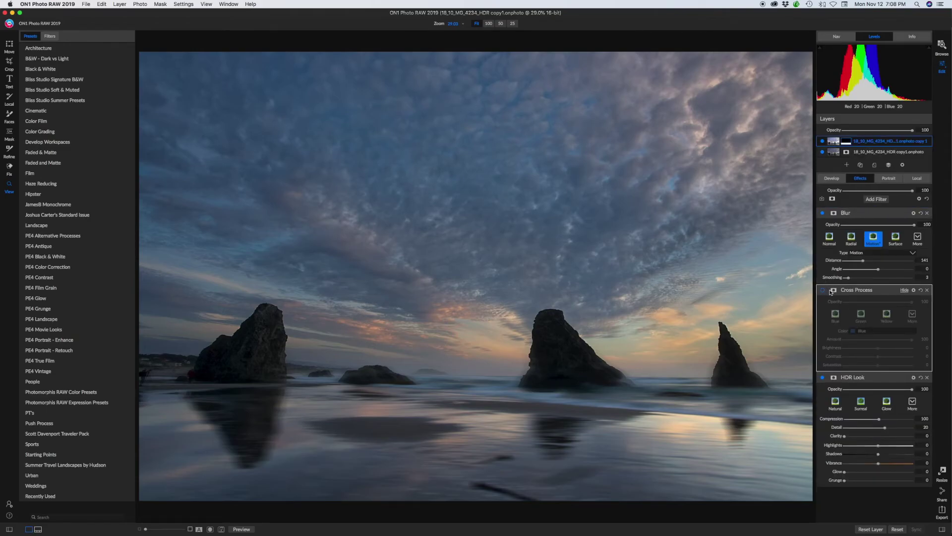
left_click(833, 290)
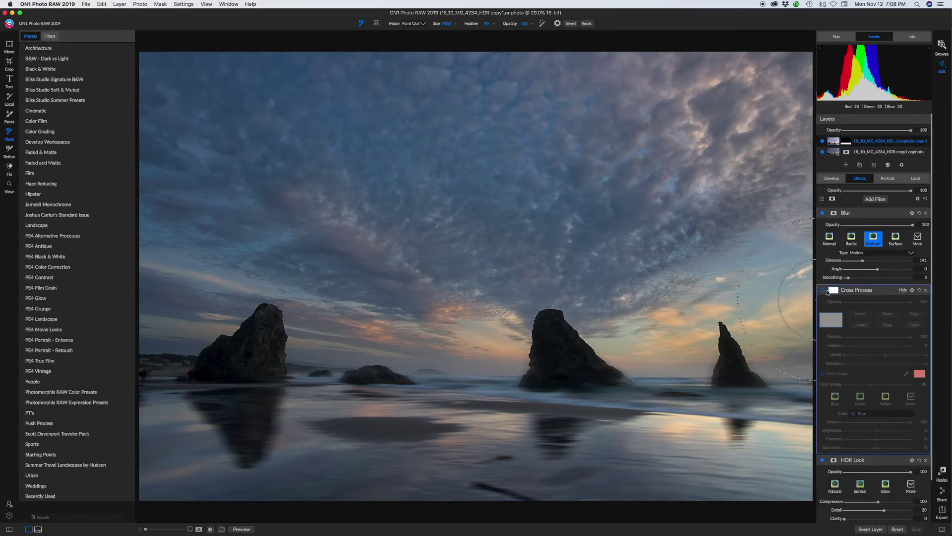
left_click(822, 290)
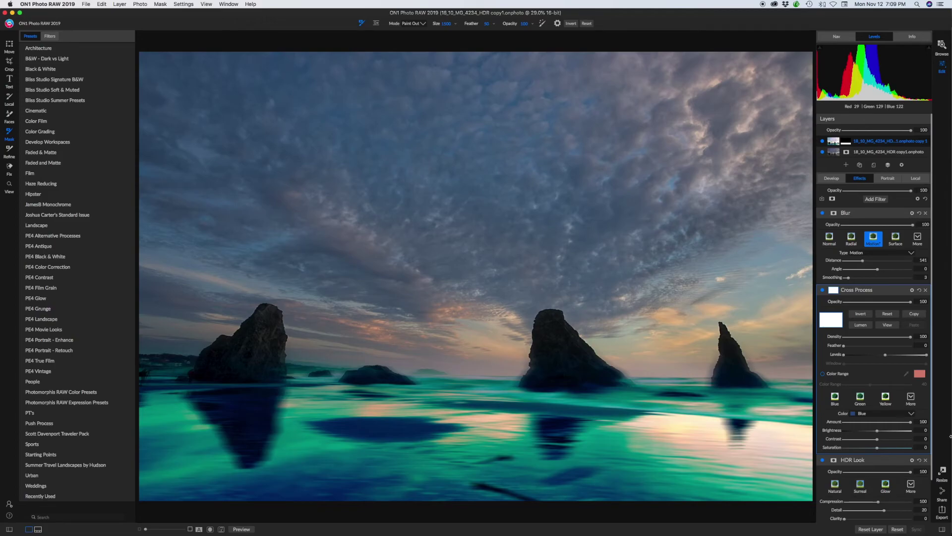
left_click(942, 66)
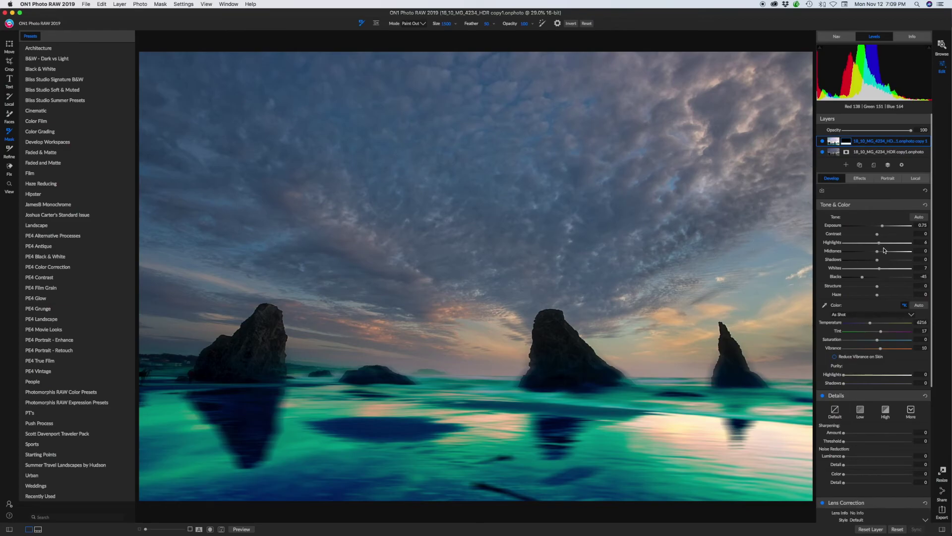
Set the top layer's Highlights to -90 and its opacity to 34.
mouse_move(878, 243)
left_mouse_down()
mouse_move(830, 245)
mouse_move(914, 250)
mouse_move(867, 248)
mouse_move(912, 246)
mouse_move(876, 247)
left_mouse_up()
left_click(867, 130)
left_click(868, 154)
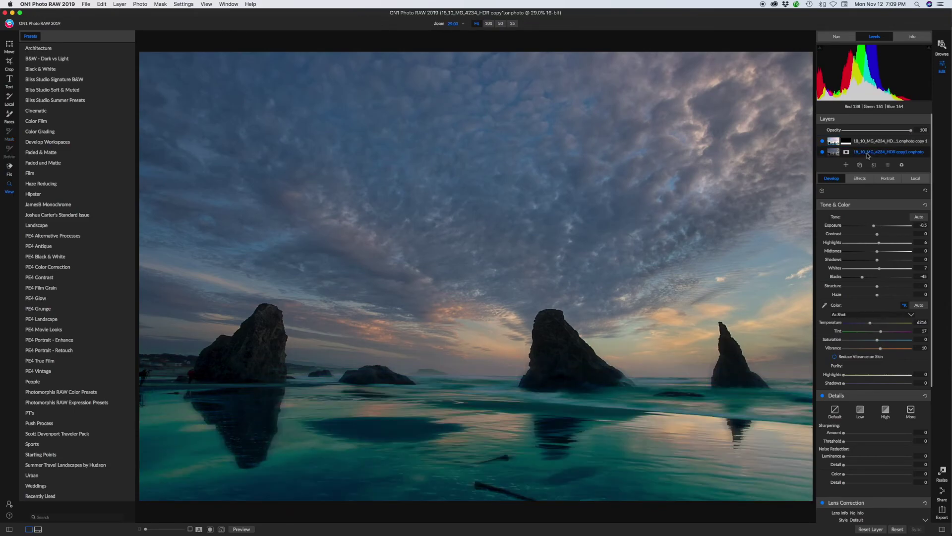